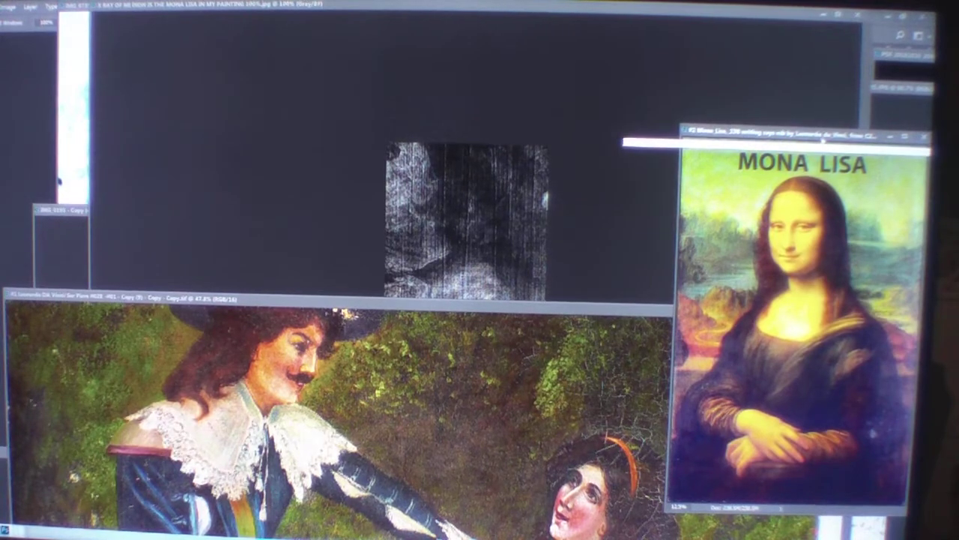
Drag the Mona Lisa window left so it sits beside the X-ray crop
mouse_move(824, 135)
mouse_down()
mouse_move(373, 76)
mouse_move(803, 75)
mouse_up()
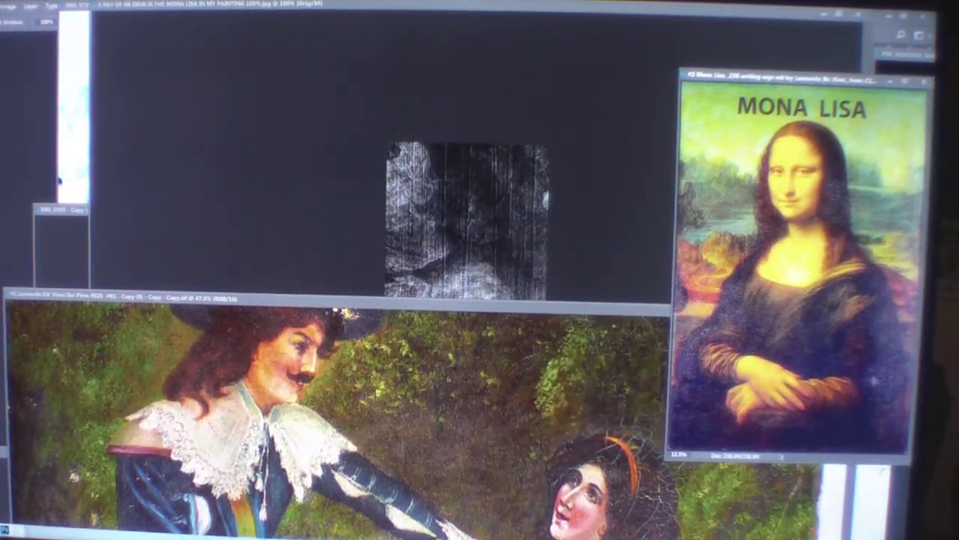